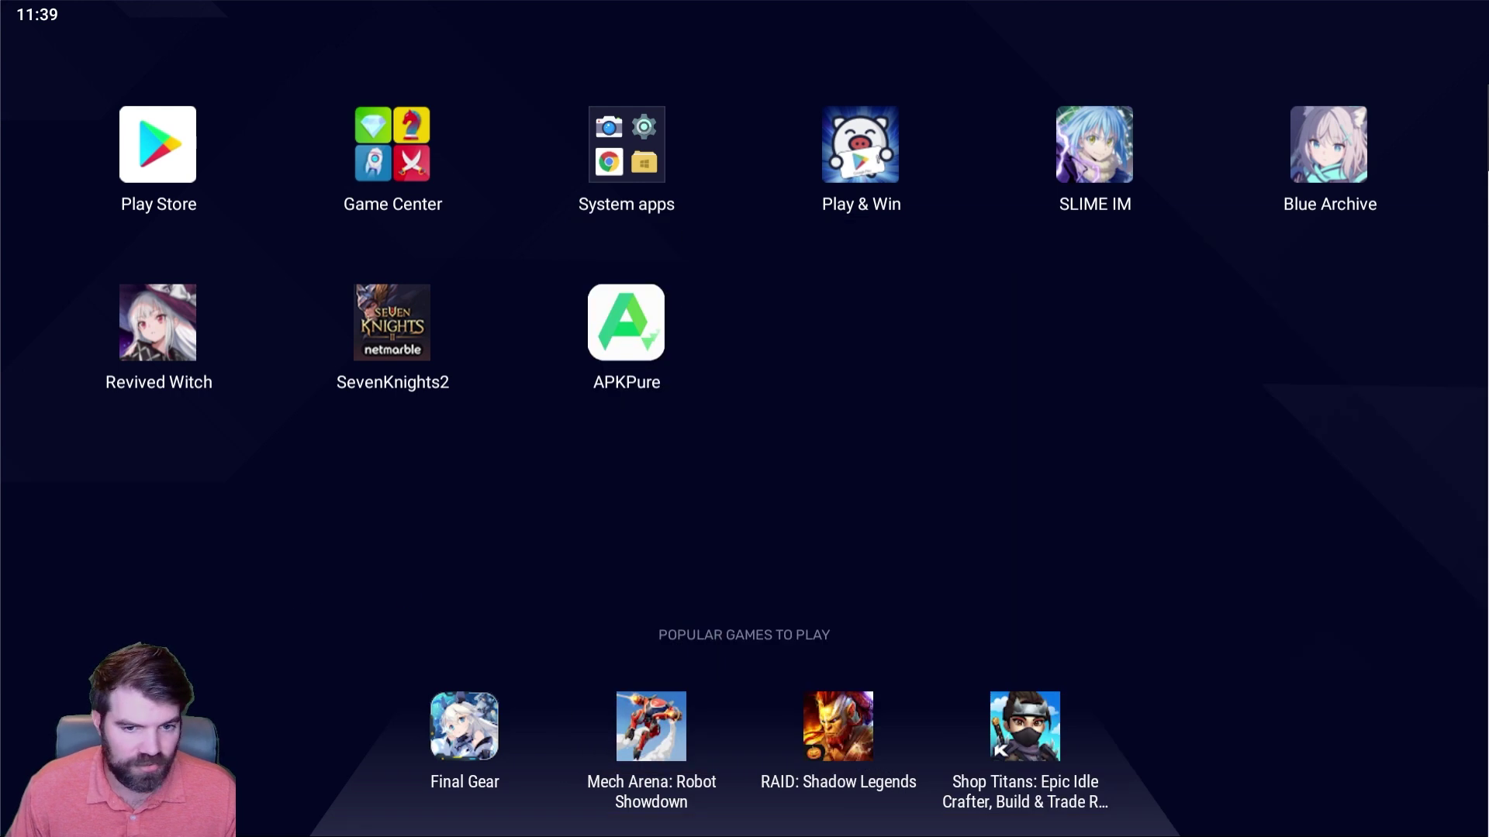
- Launch APKPure, allowing photo/media/file access and denying phone-call permission
left_click(627, 340)
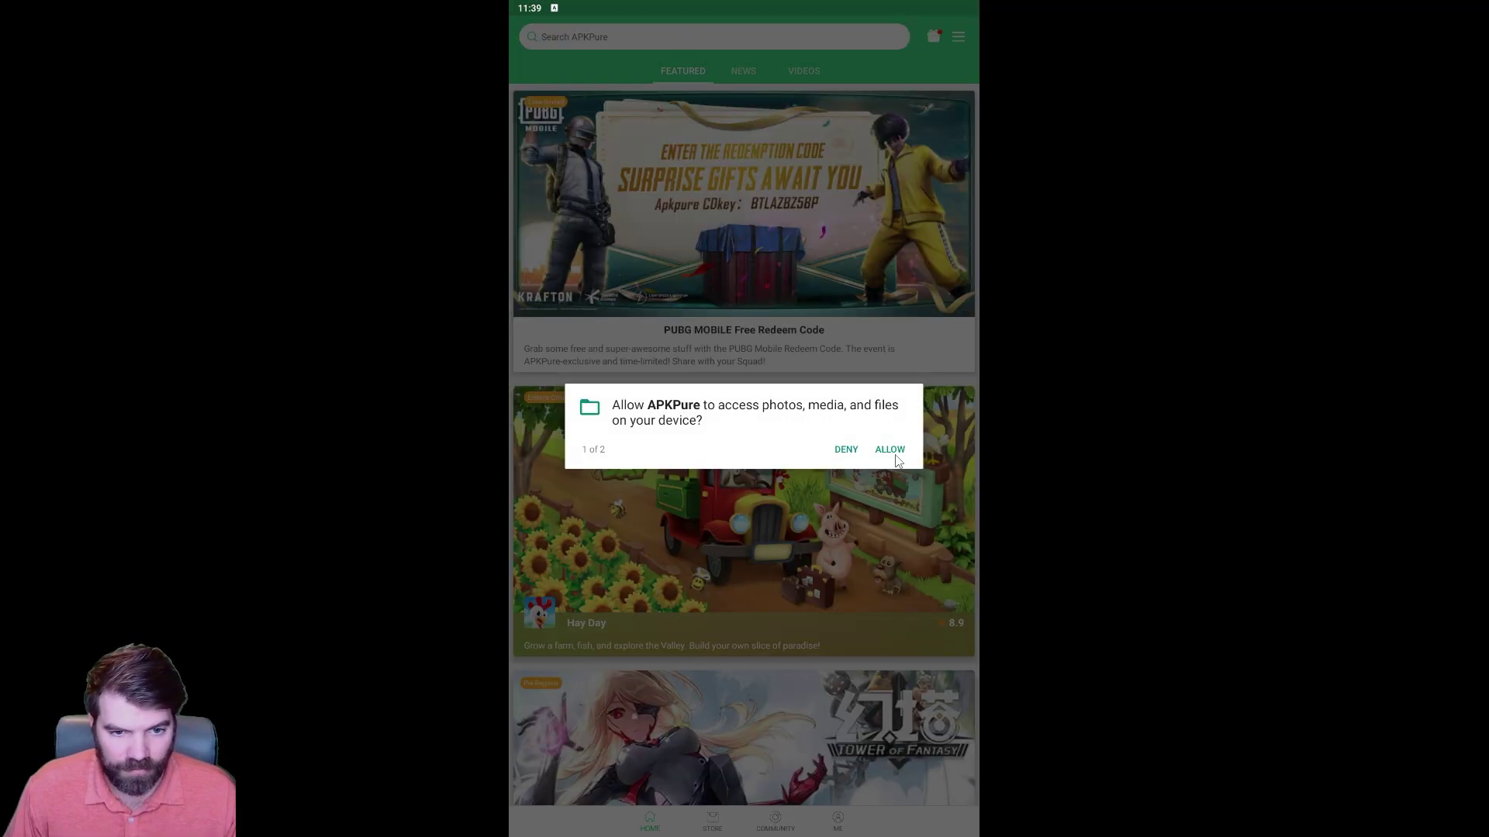
left_click(892, 455)
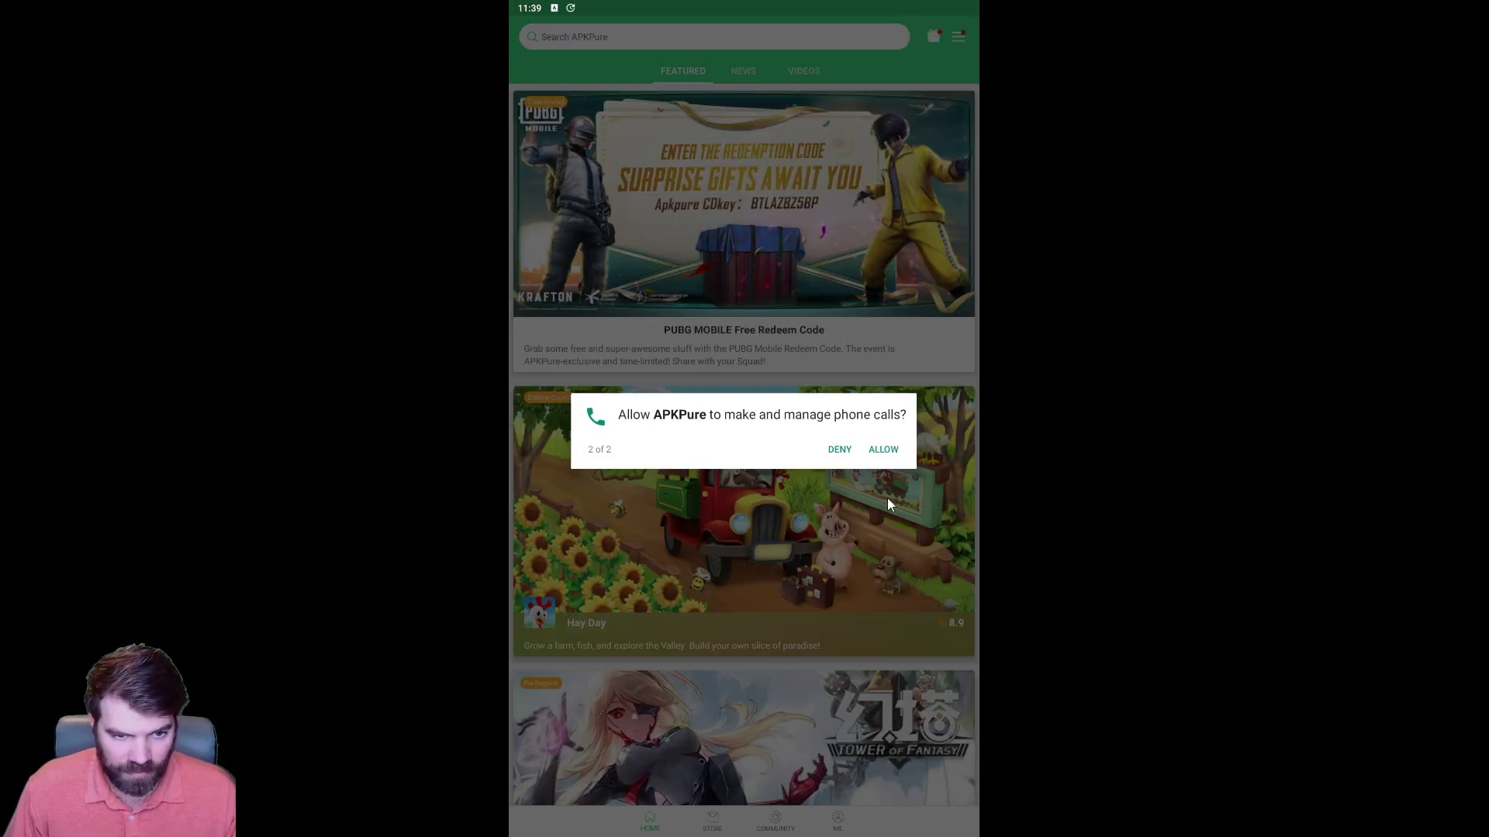
left_click(838, 450)
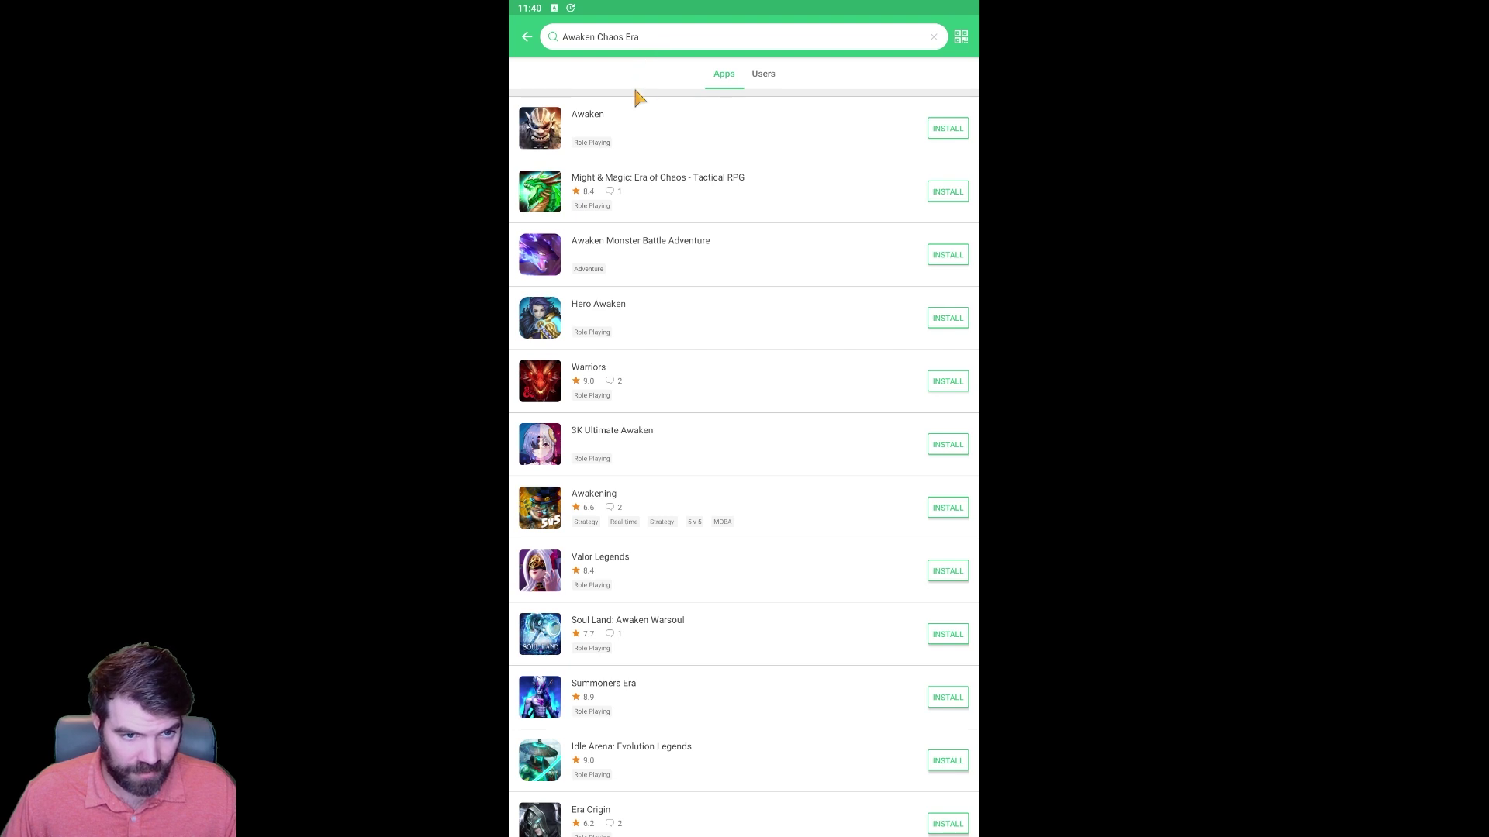
- Download and install the Awaken game from APKPure, then dismiss the installed screen
left_click(949, 131)
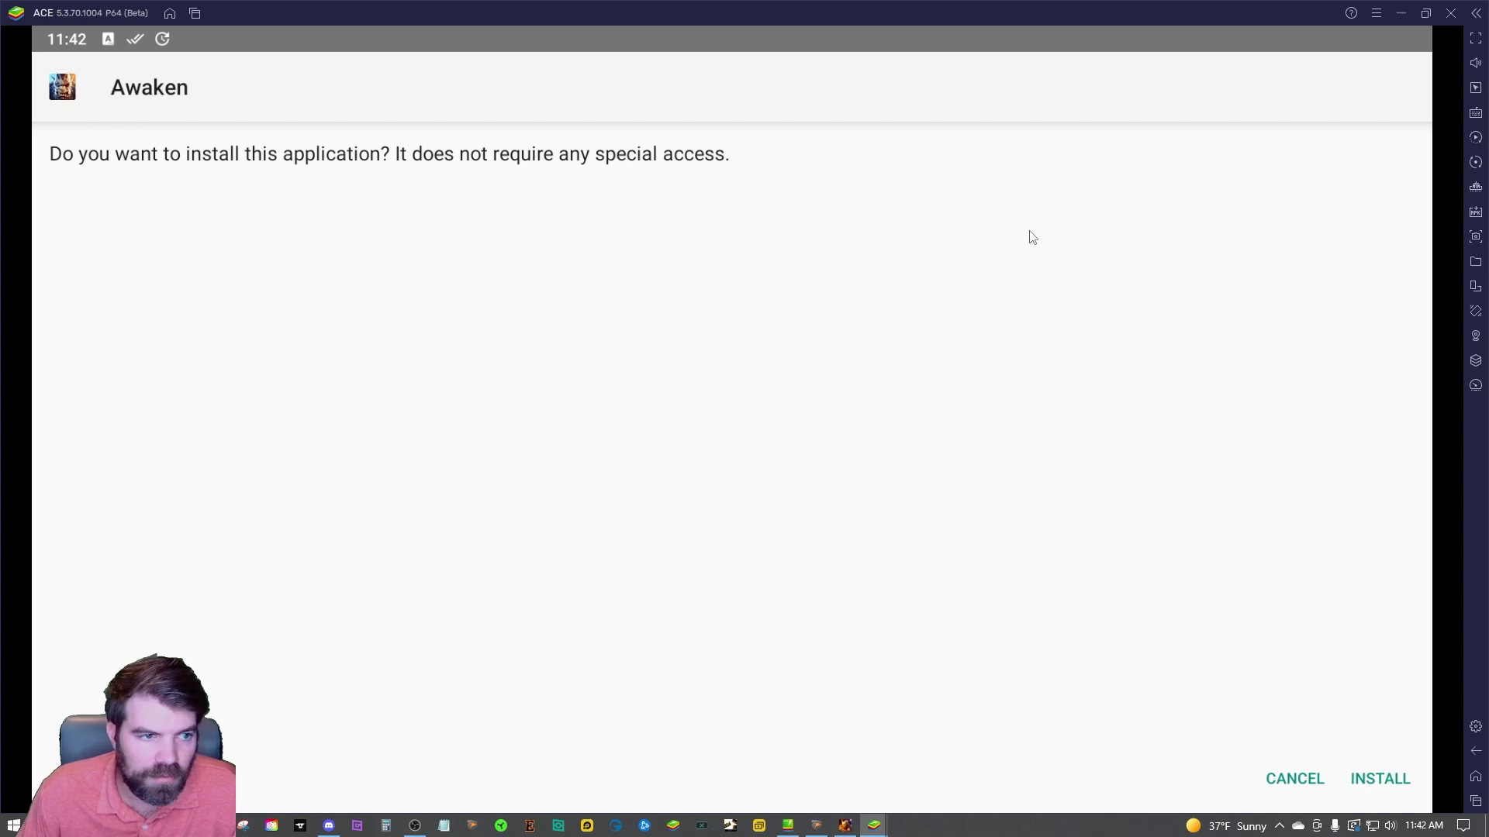
left_click(1395, 786)
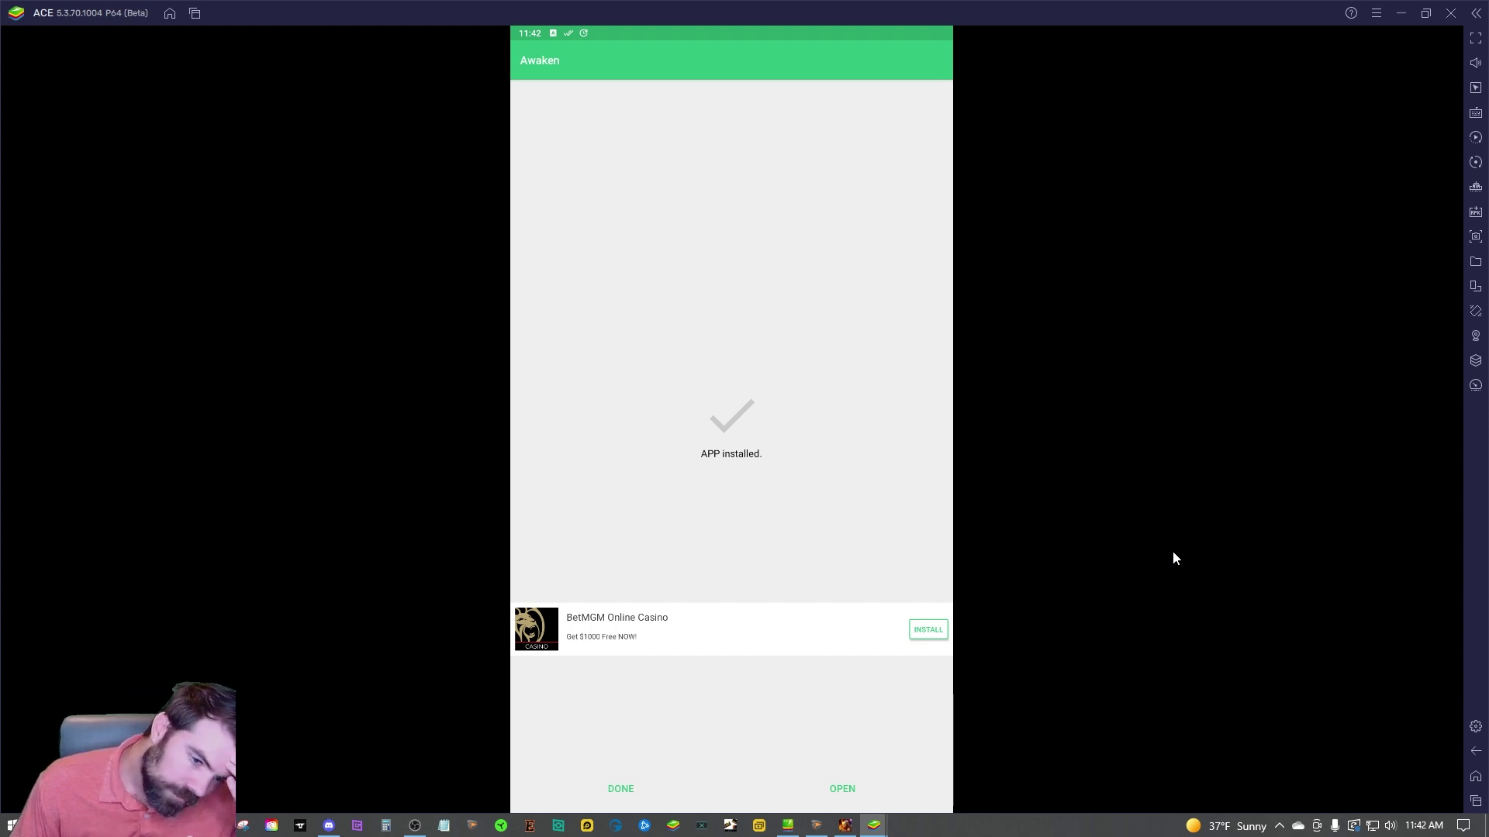
left_click(620, 789)
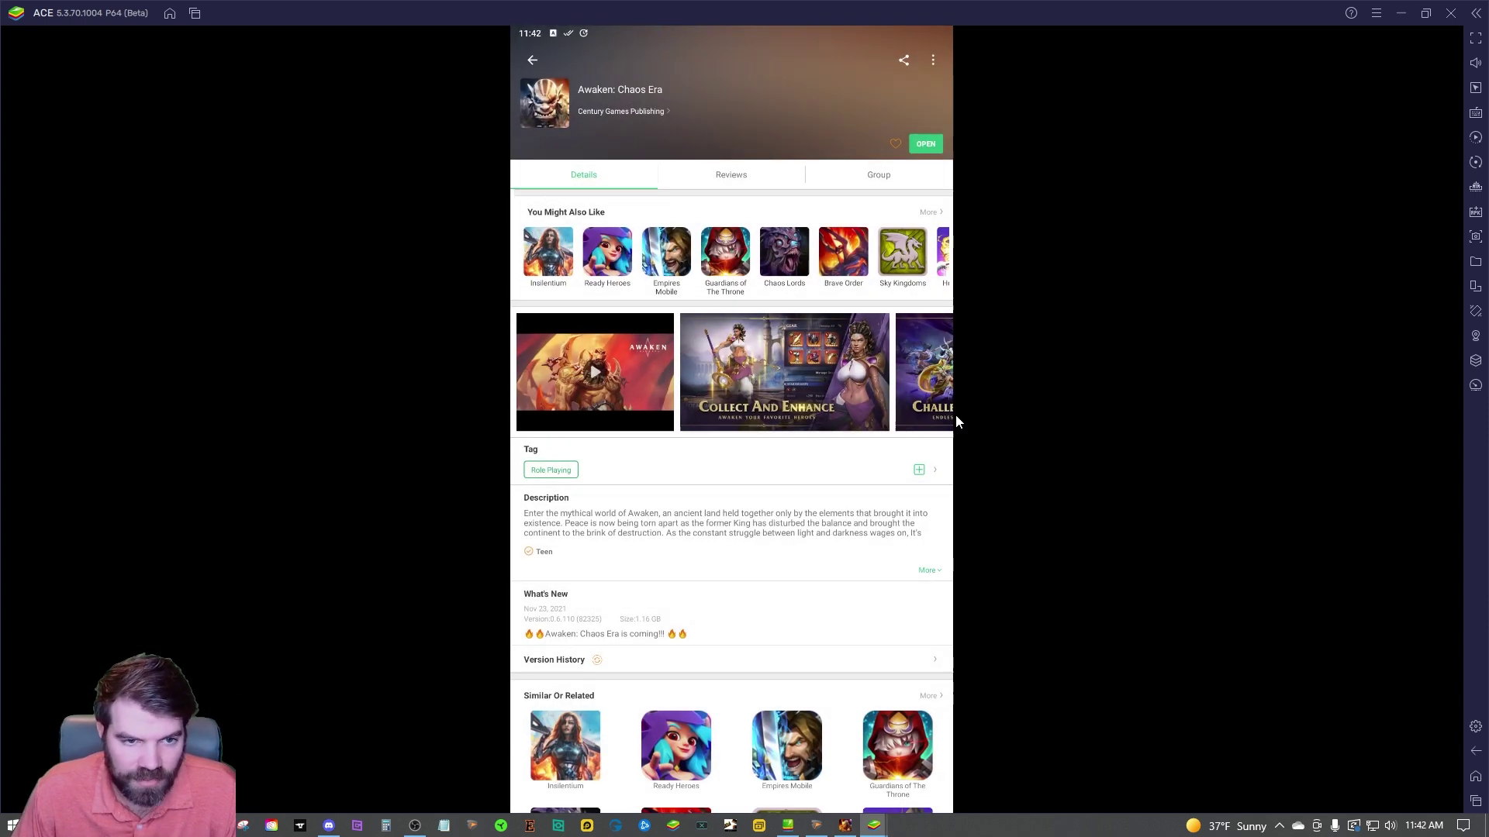
- Return to the emulator home screen and launch the newly installed Awaken game
left_click(1475, 776)
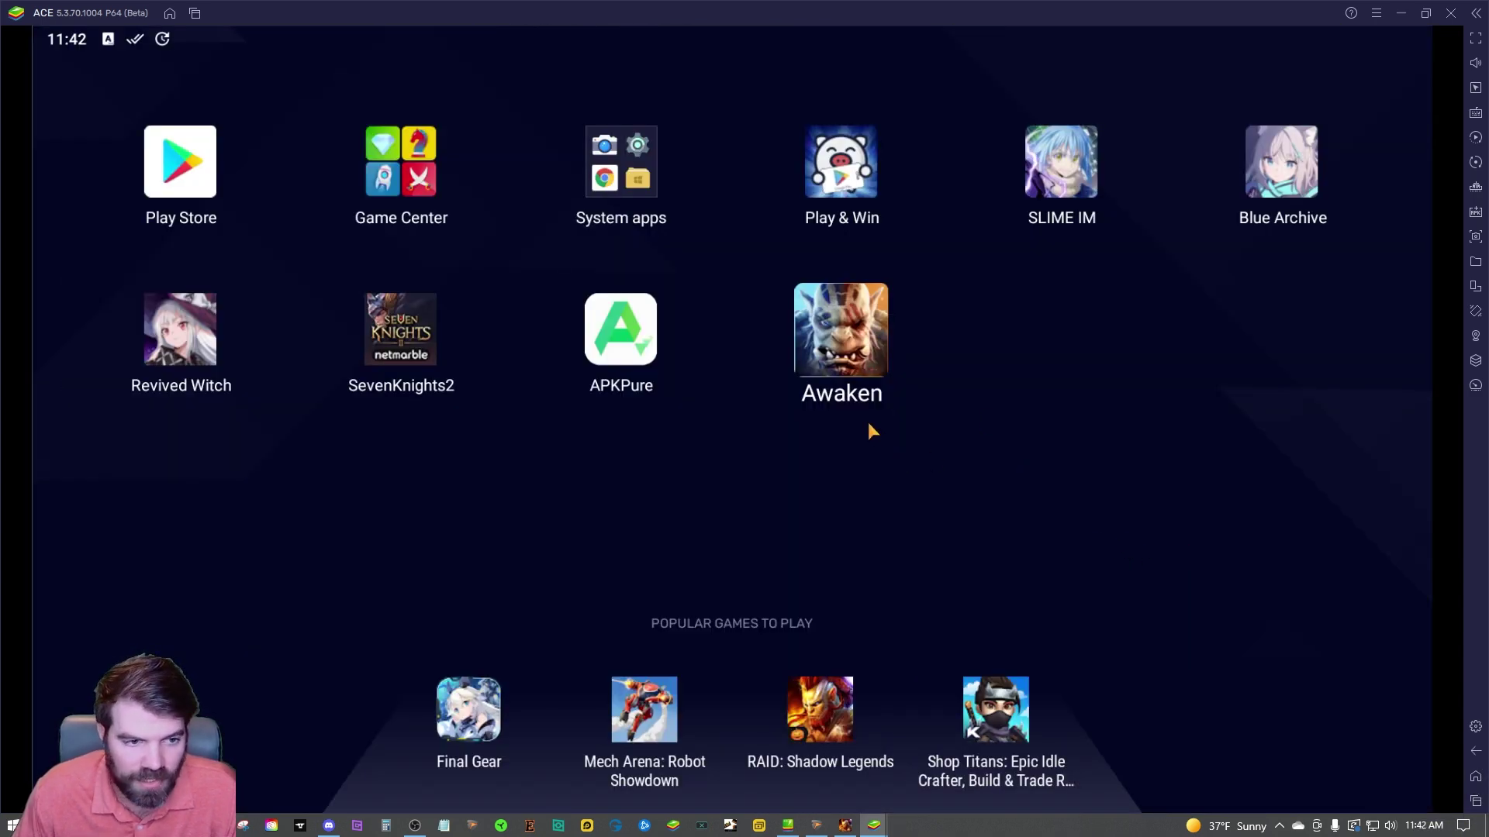
left_click(862, 345)
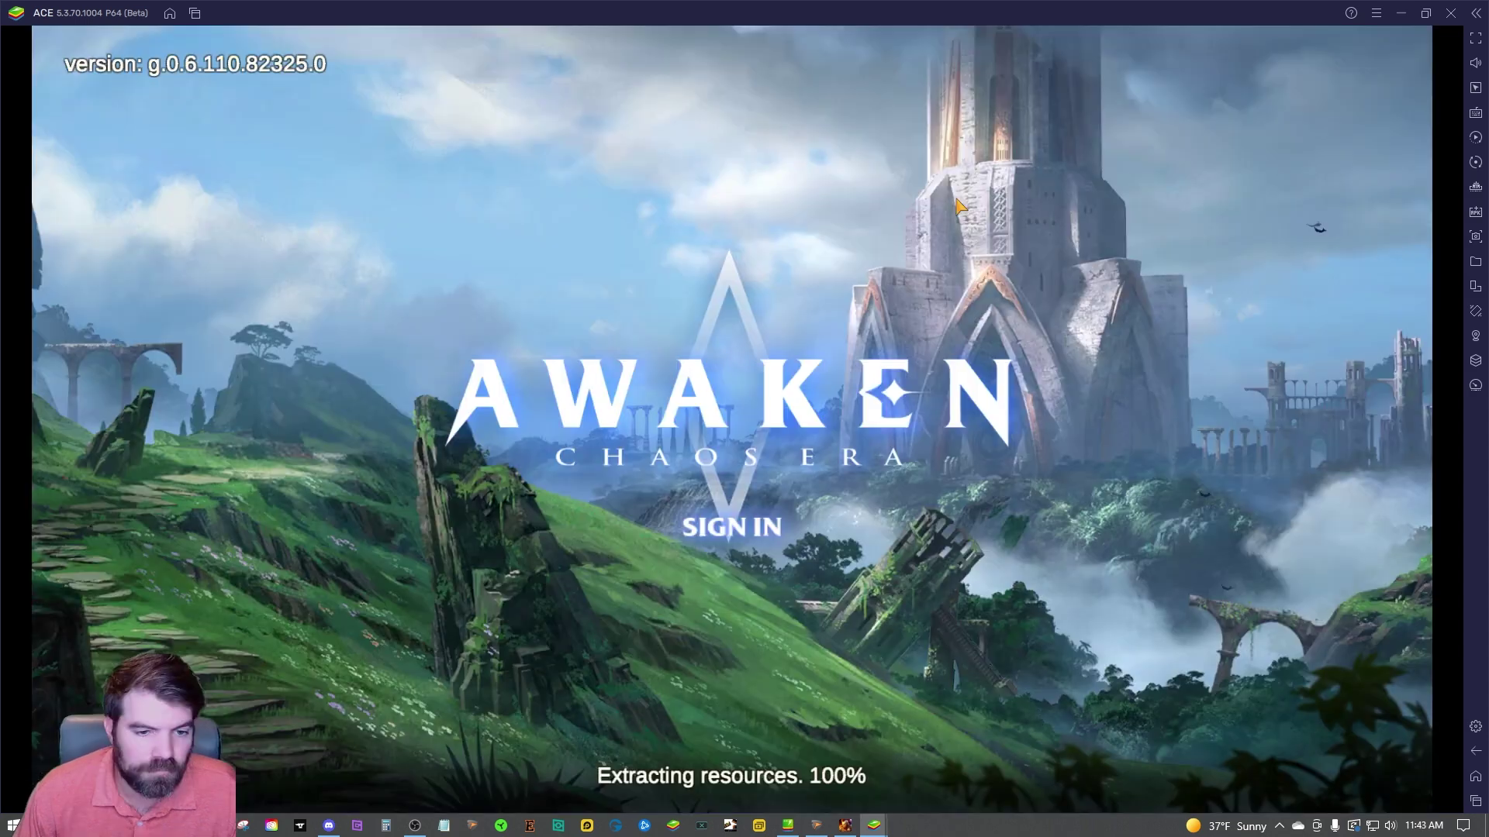
- Sign in to Awaken with Play with Google, choosing the Google account
left_click(745, 533)
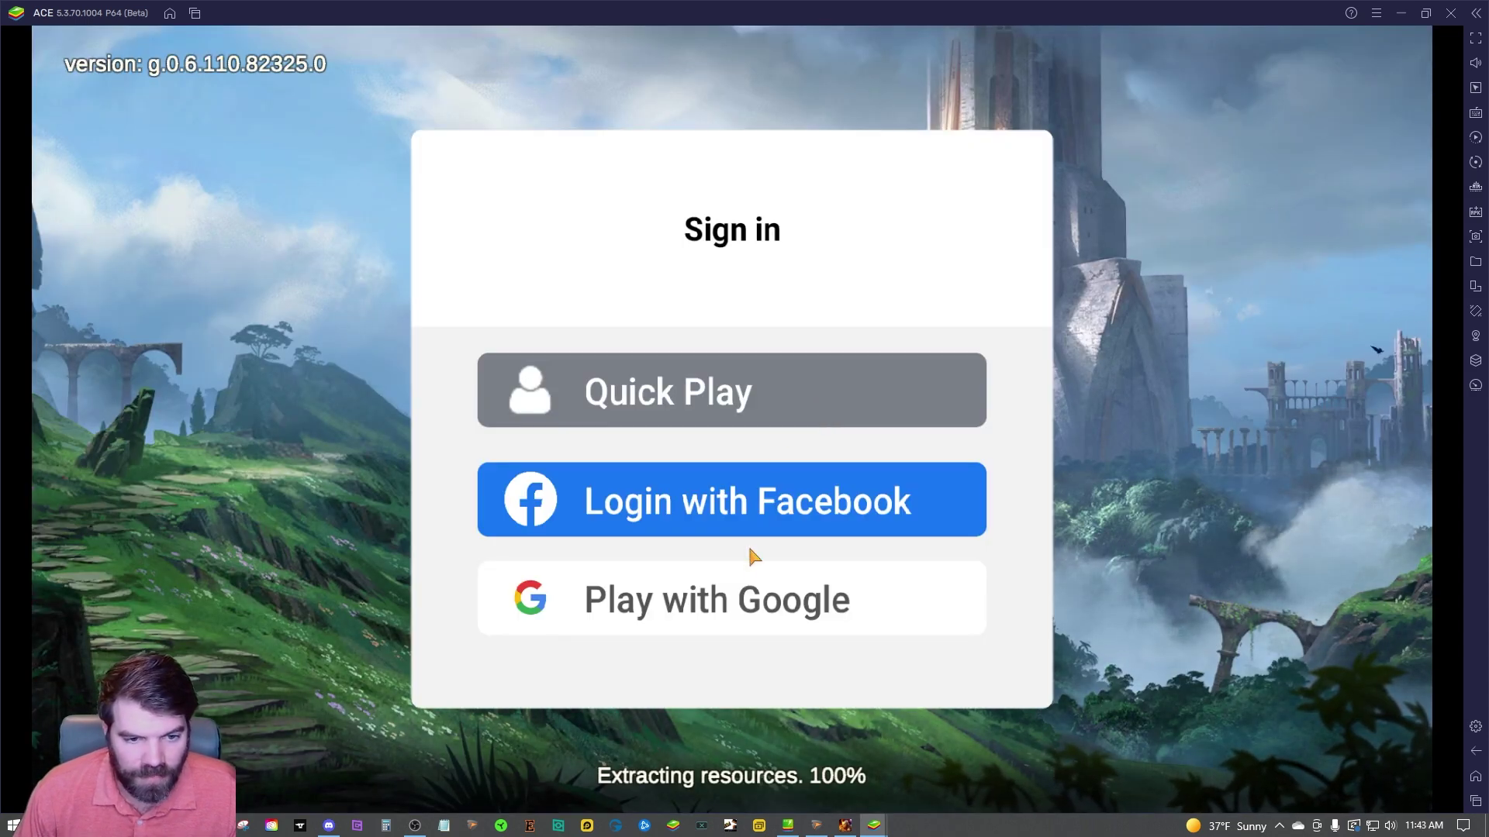
left_click(748, 598)
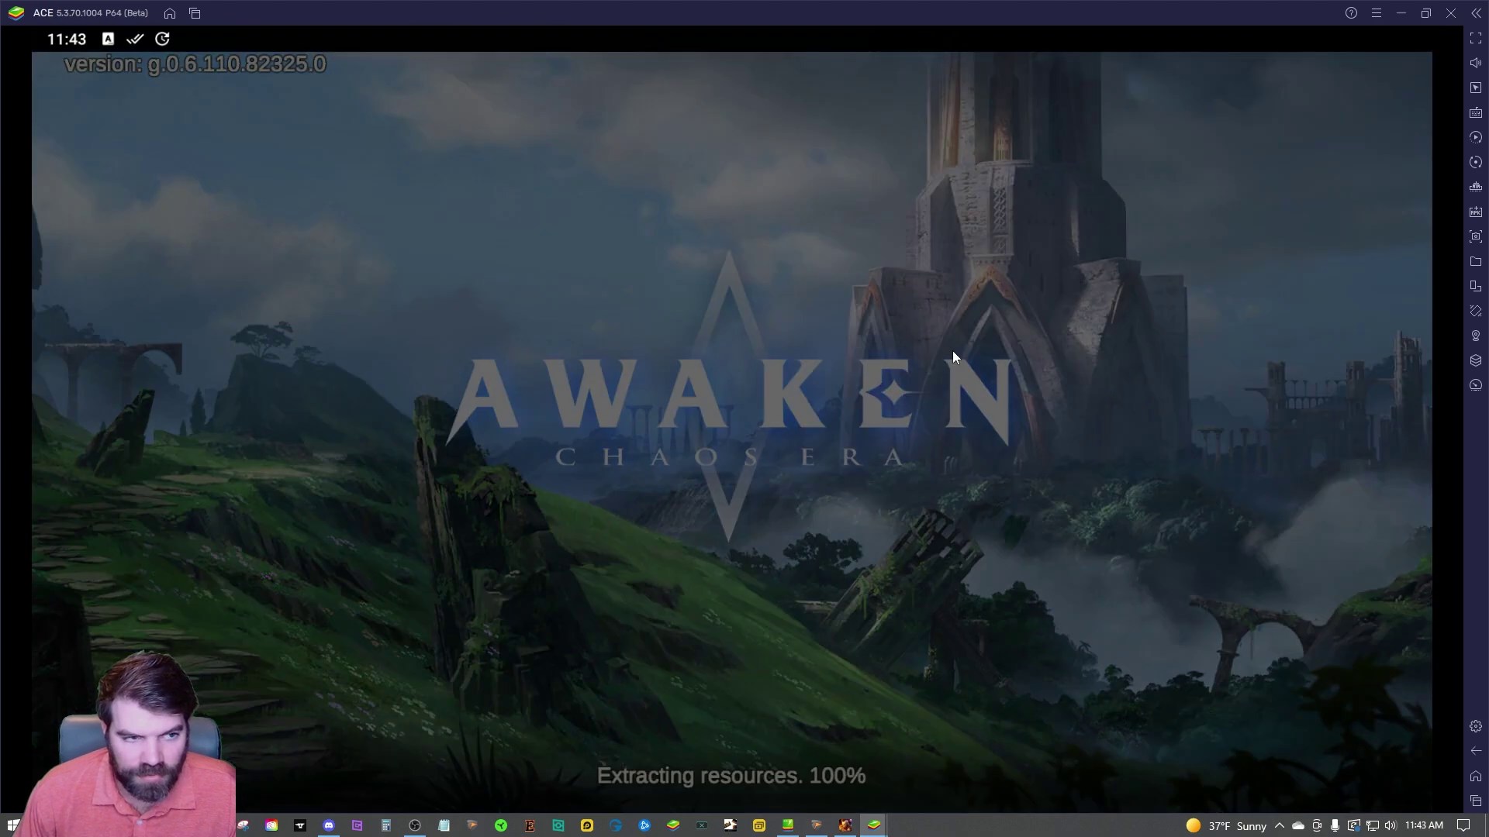
left_click(711, 486)
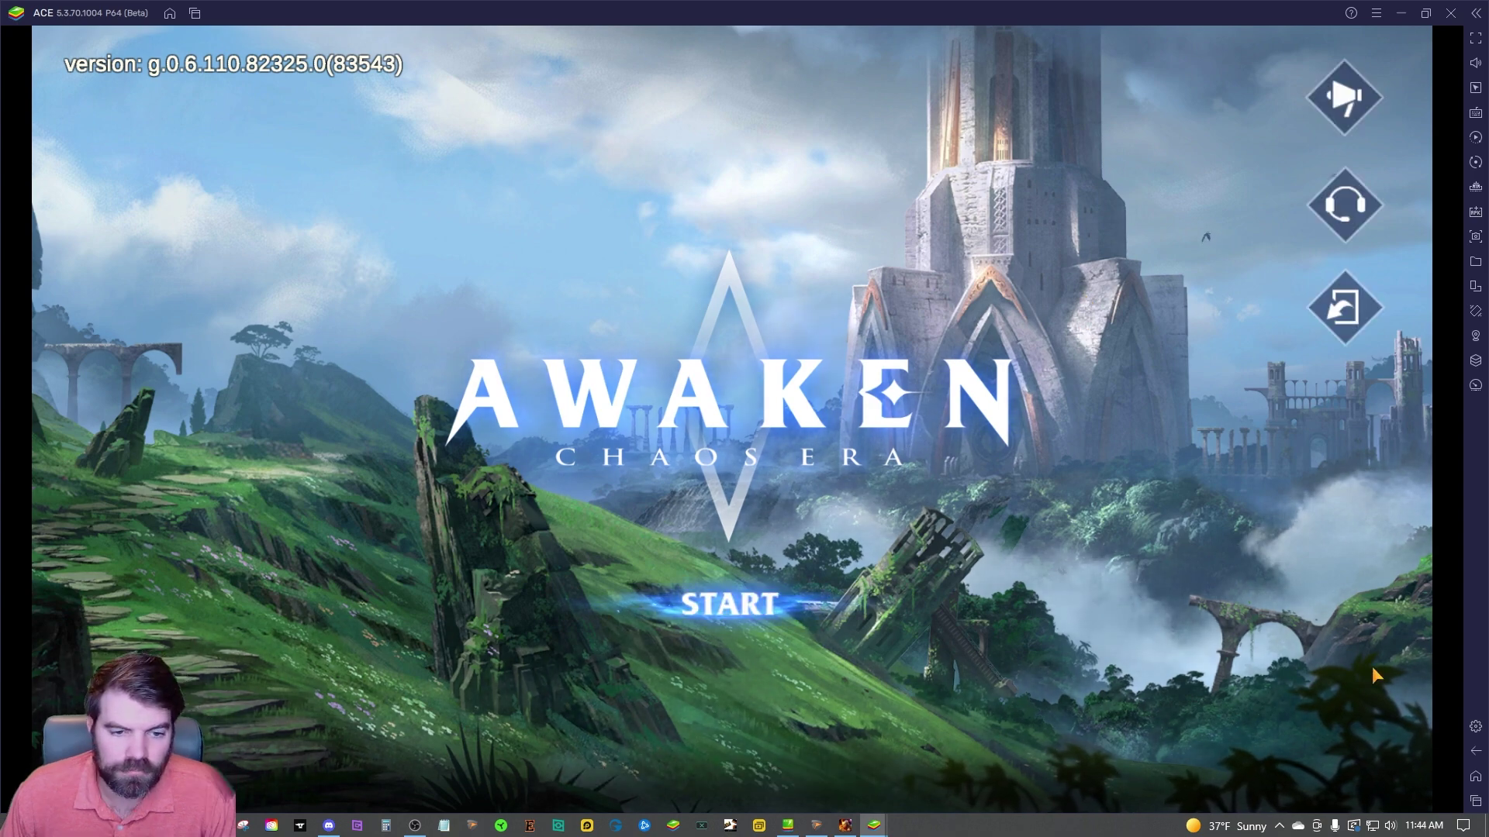
- Confirm the additional data download, then restart Awaken twice, pressing START in between
left_click(721, 607)
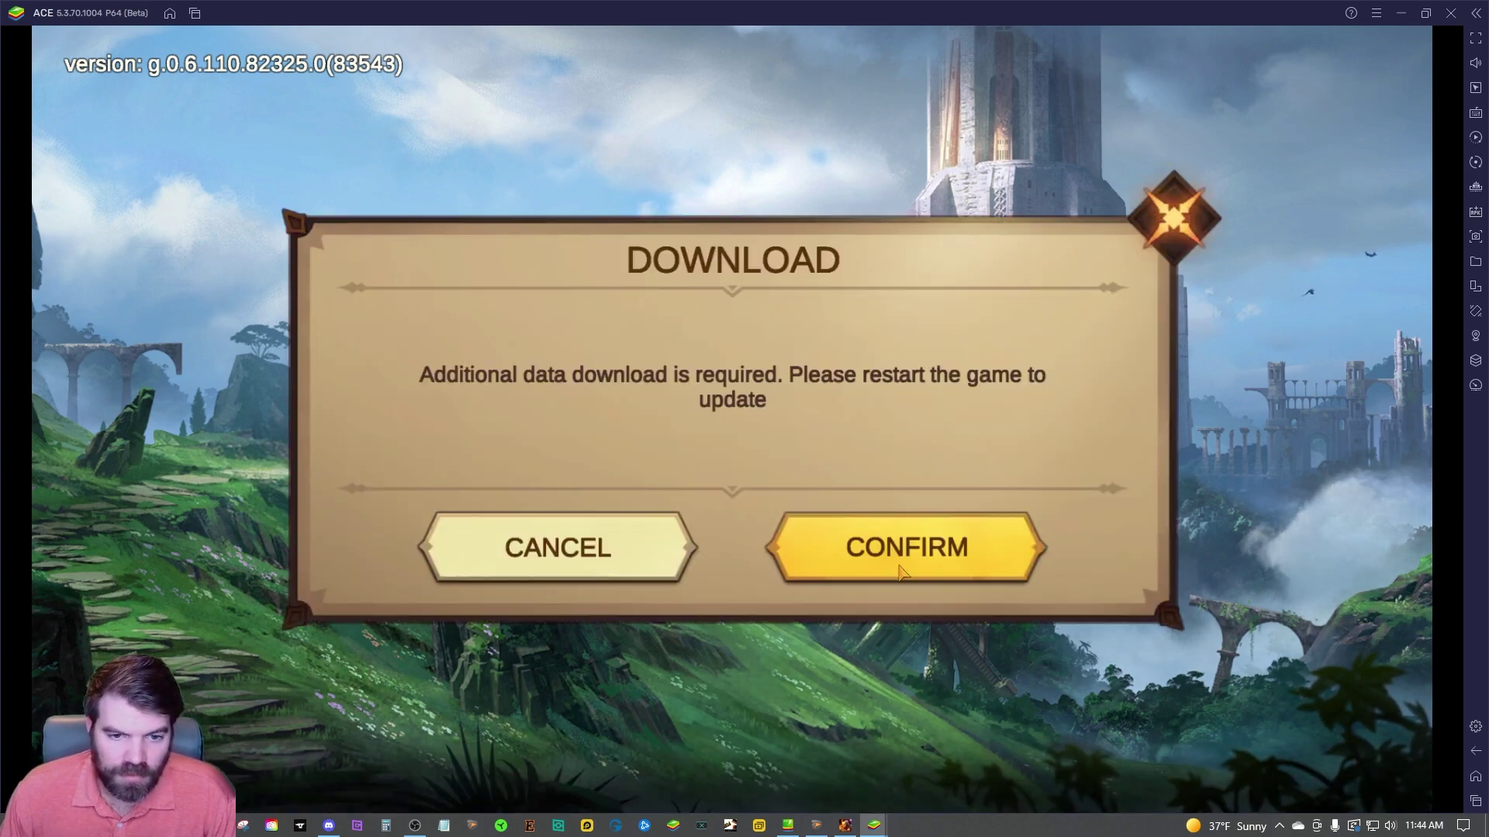
left_click(902, 561)
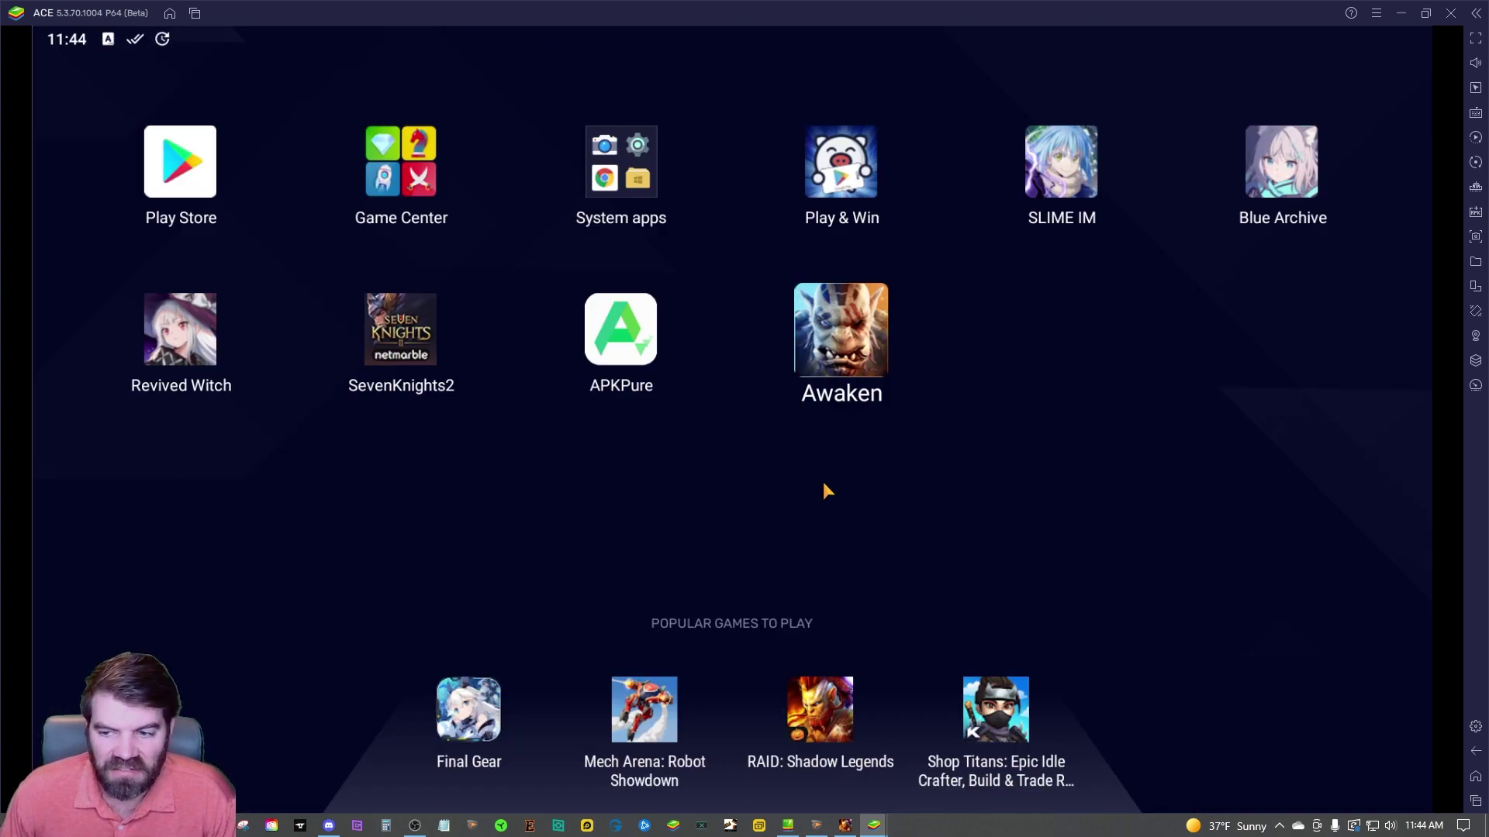
left_click(846, 351)
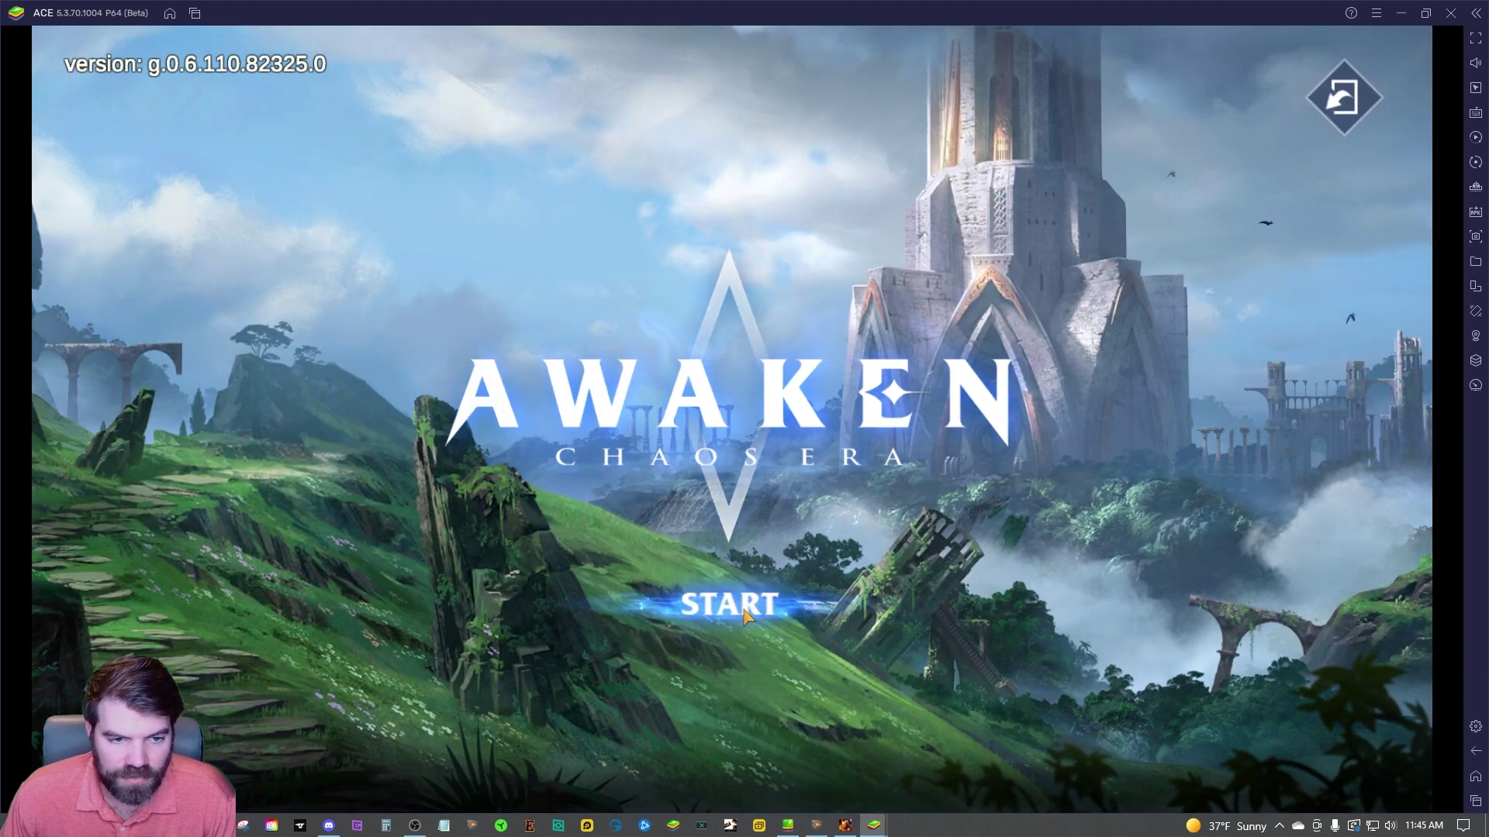
left_click(744, 614)
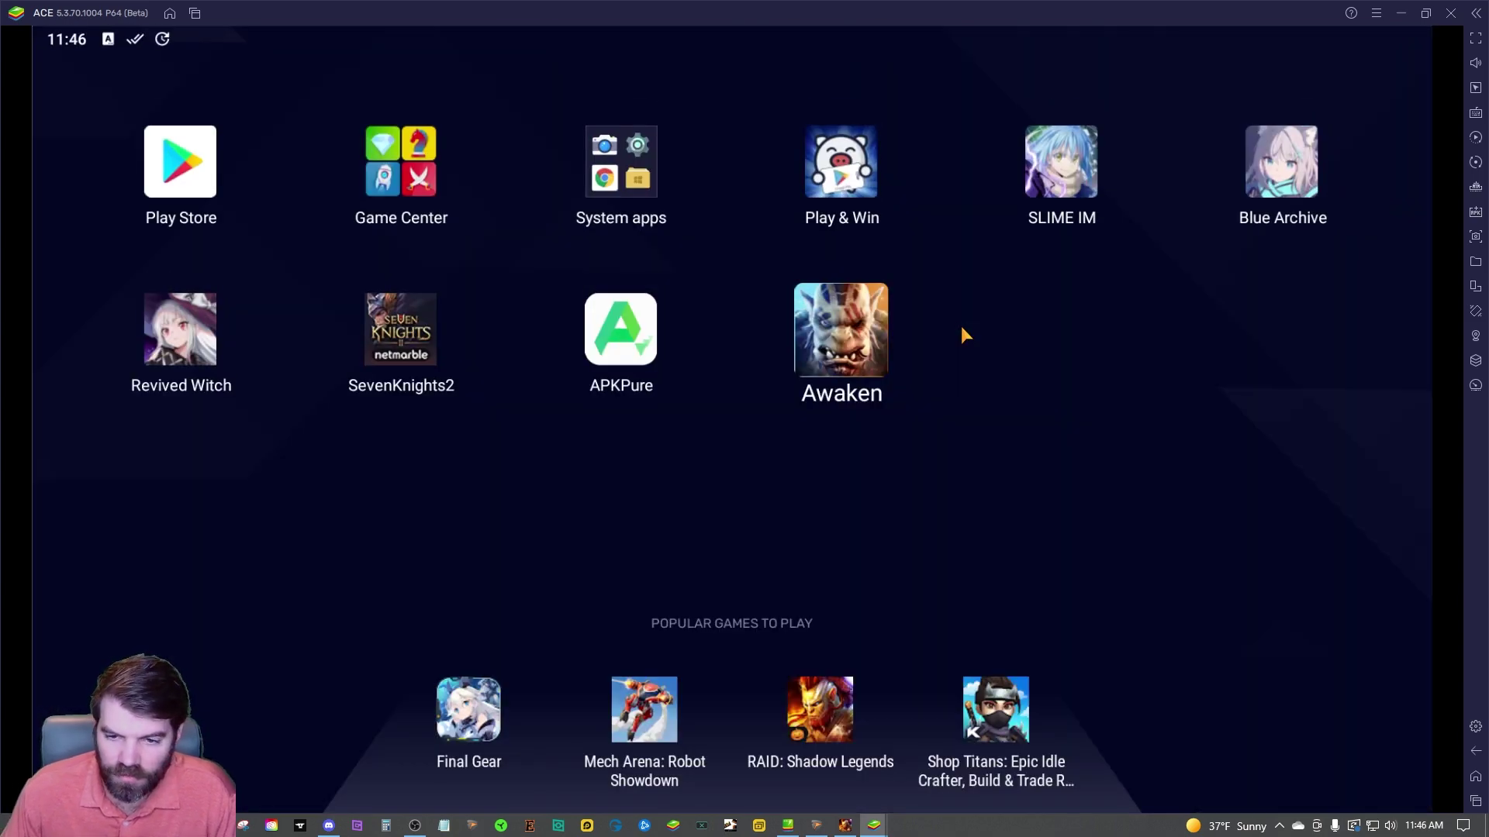
left_click(841, 331)
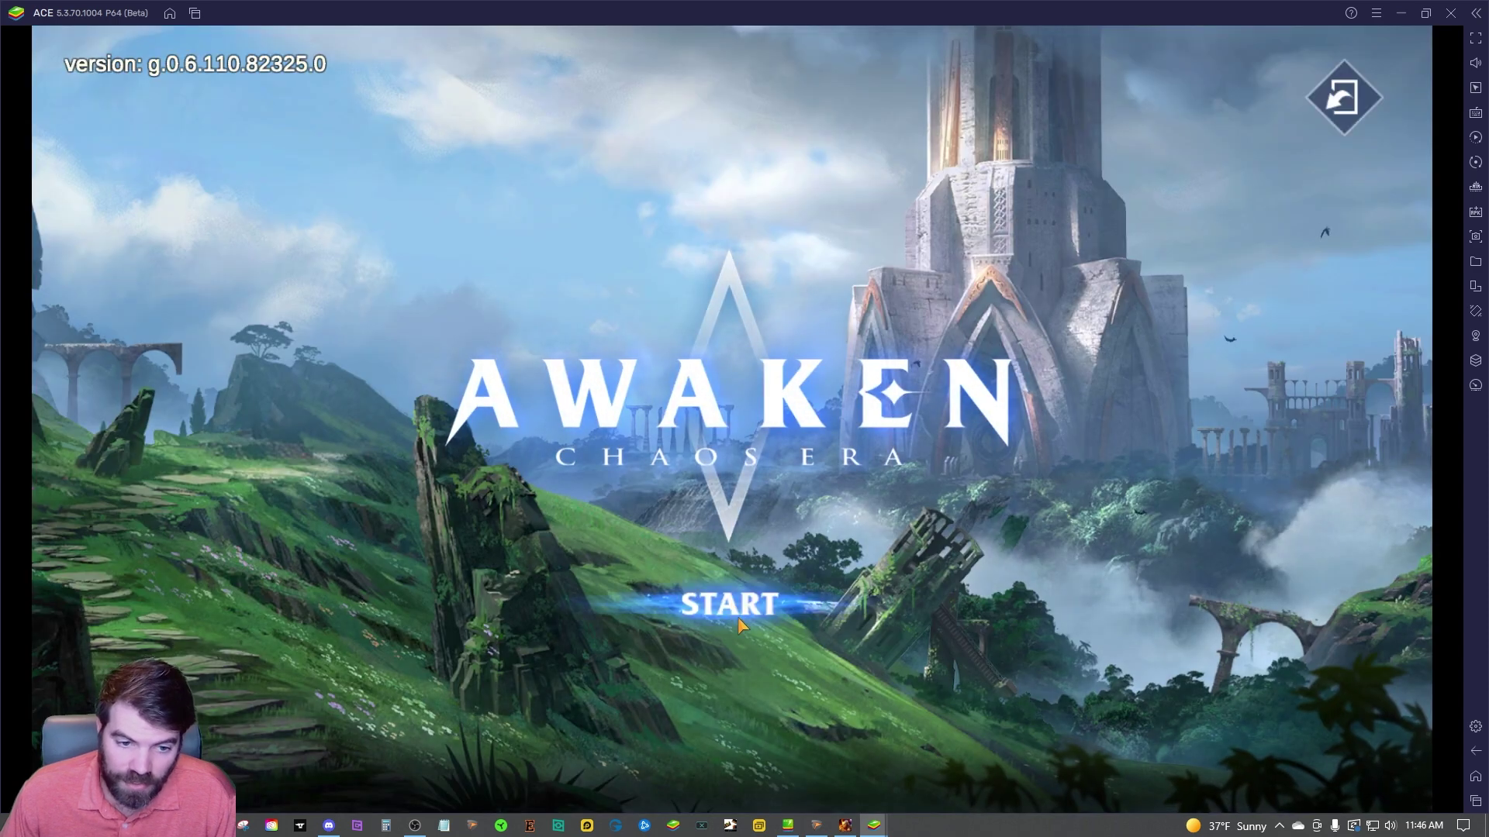
- Press START on the title screen, then START again after initializing to log in
left_click(739, 626)
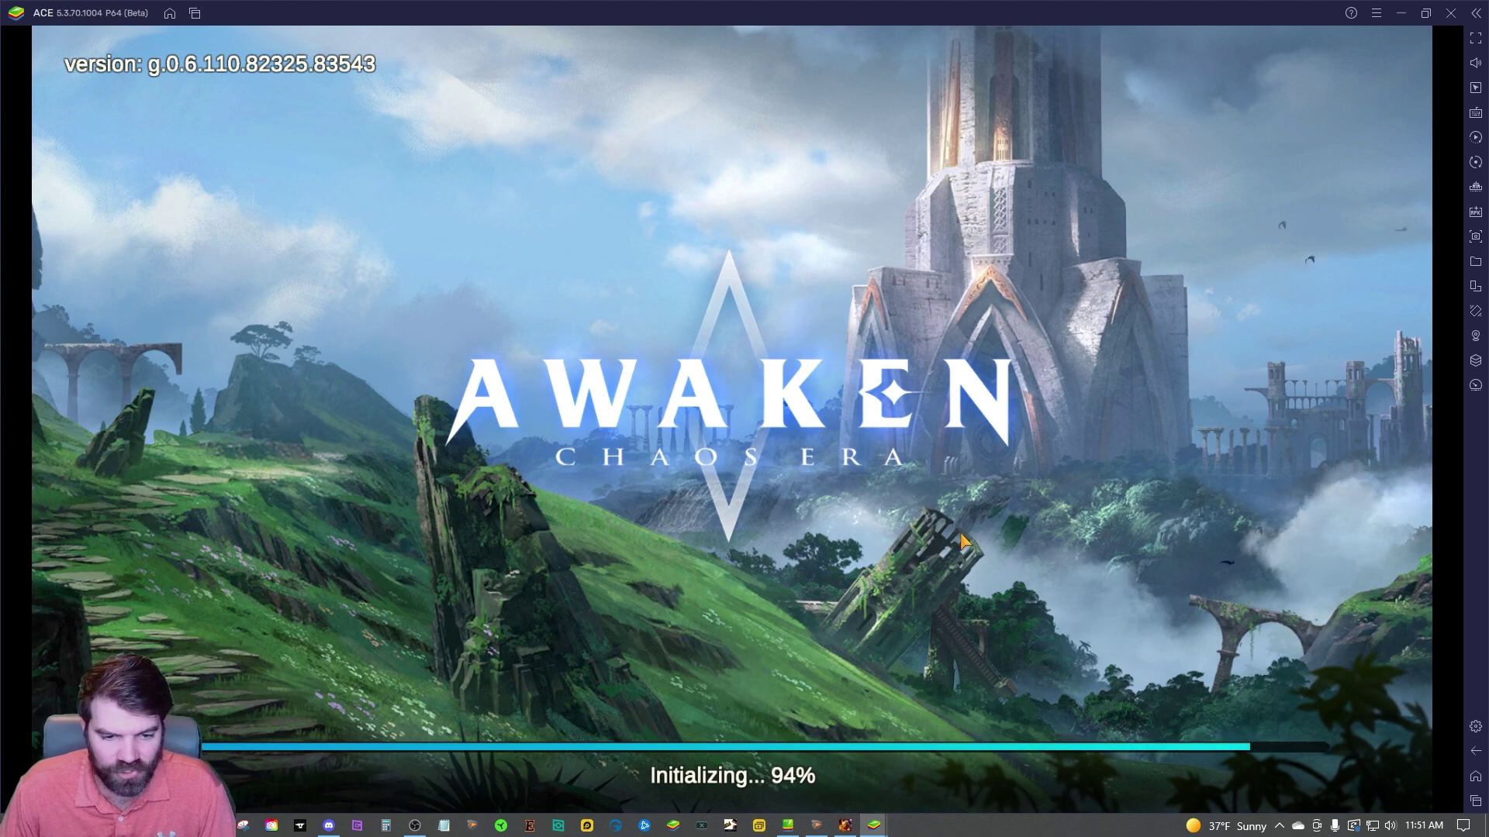
left_click(995, 514)
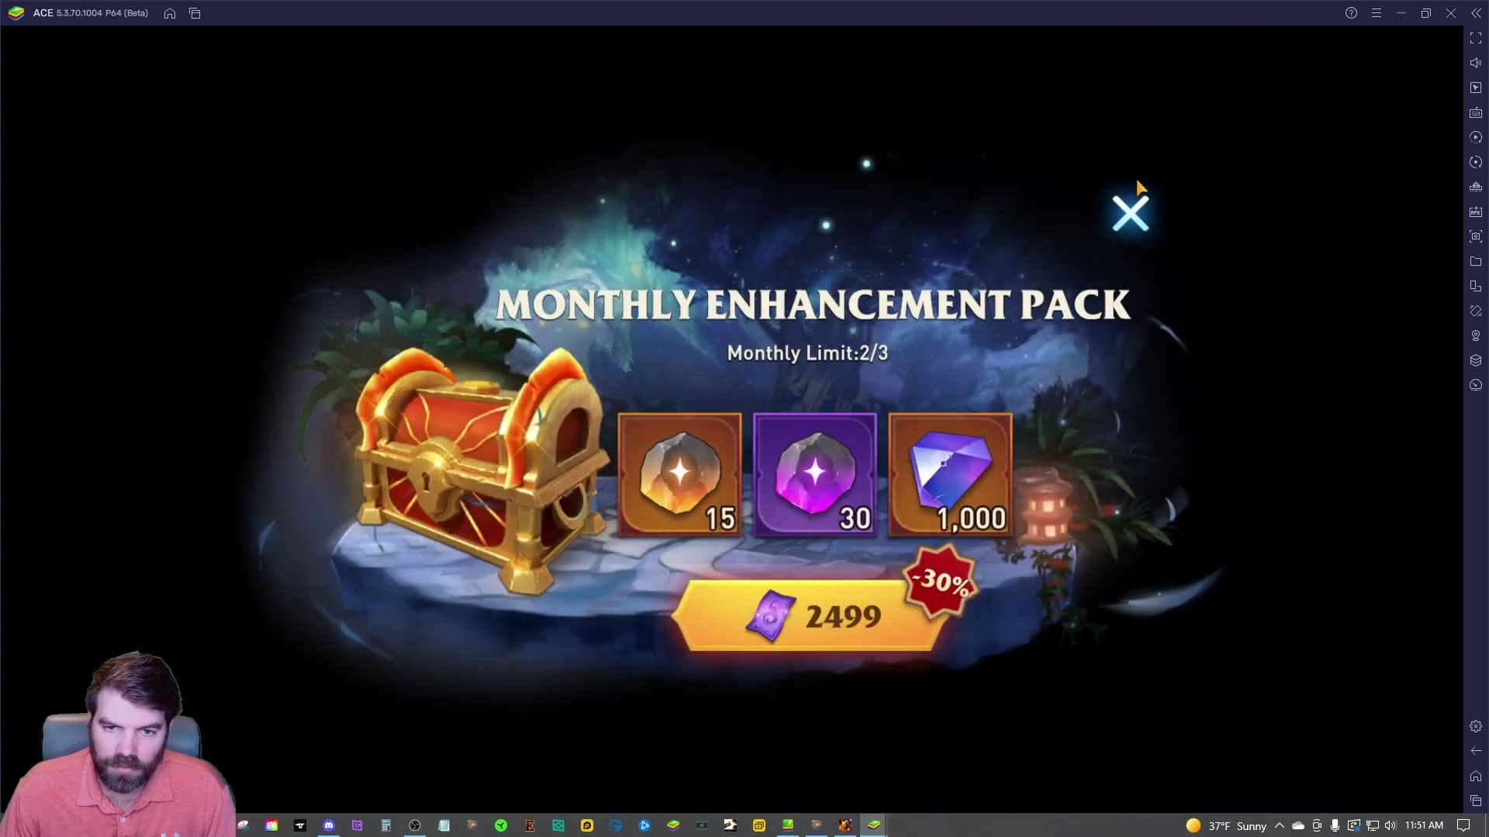
- Dismiss the Monthly Enhancement Pack popup and open the shop's Monthly Card tab
left_click(1130, 216)
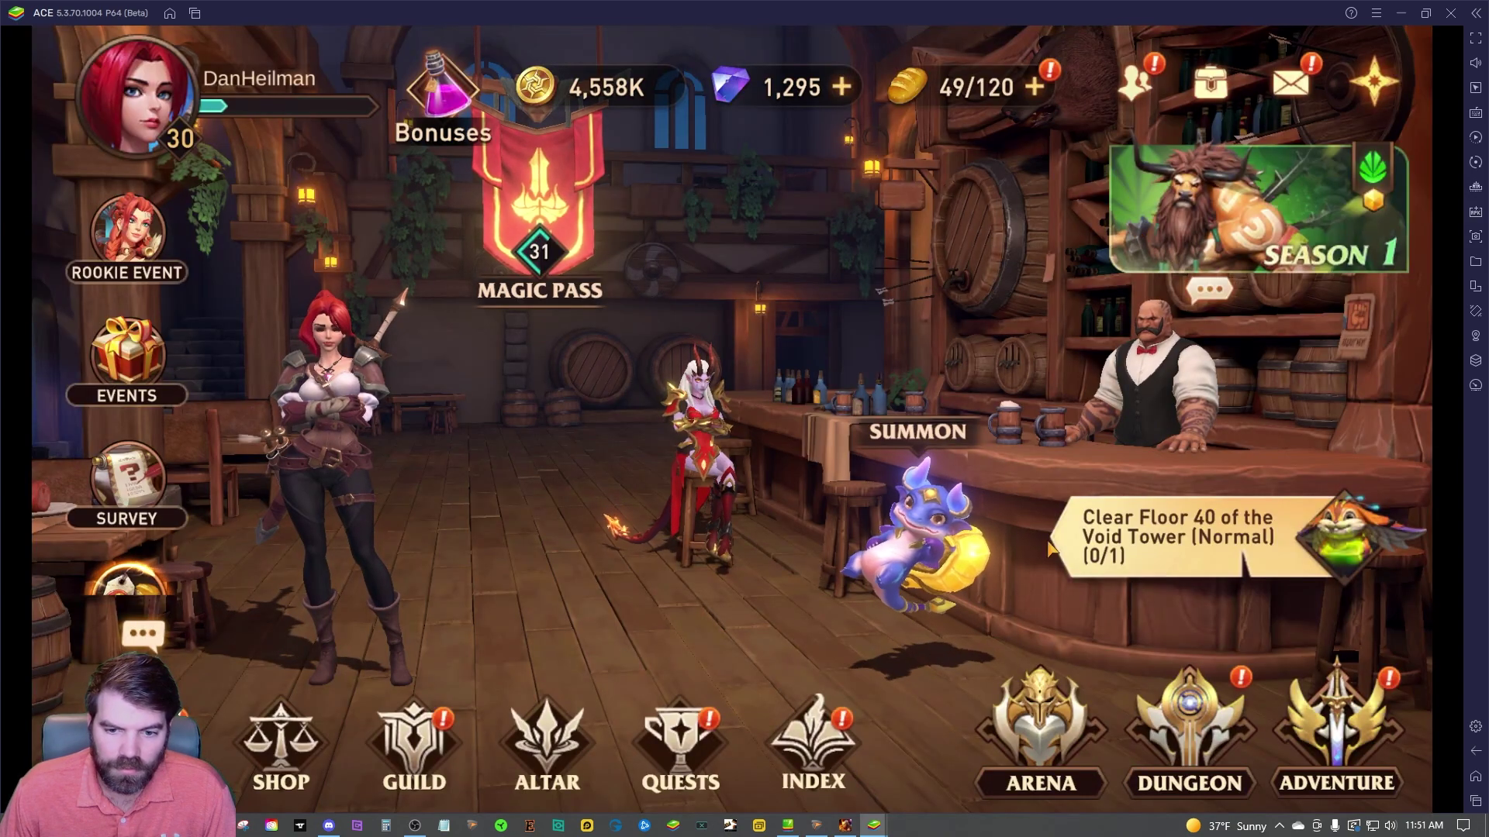
left_click(280, 745)
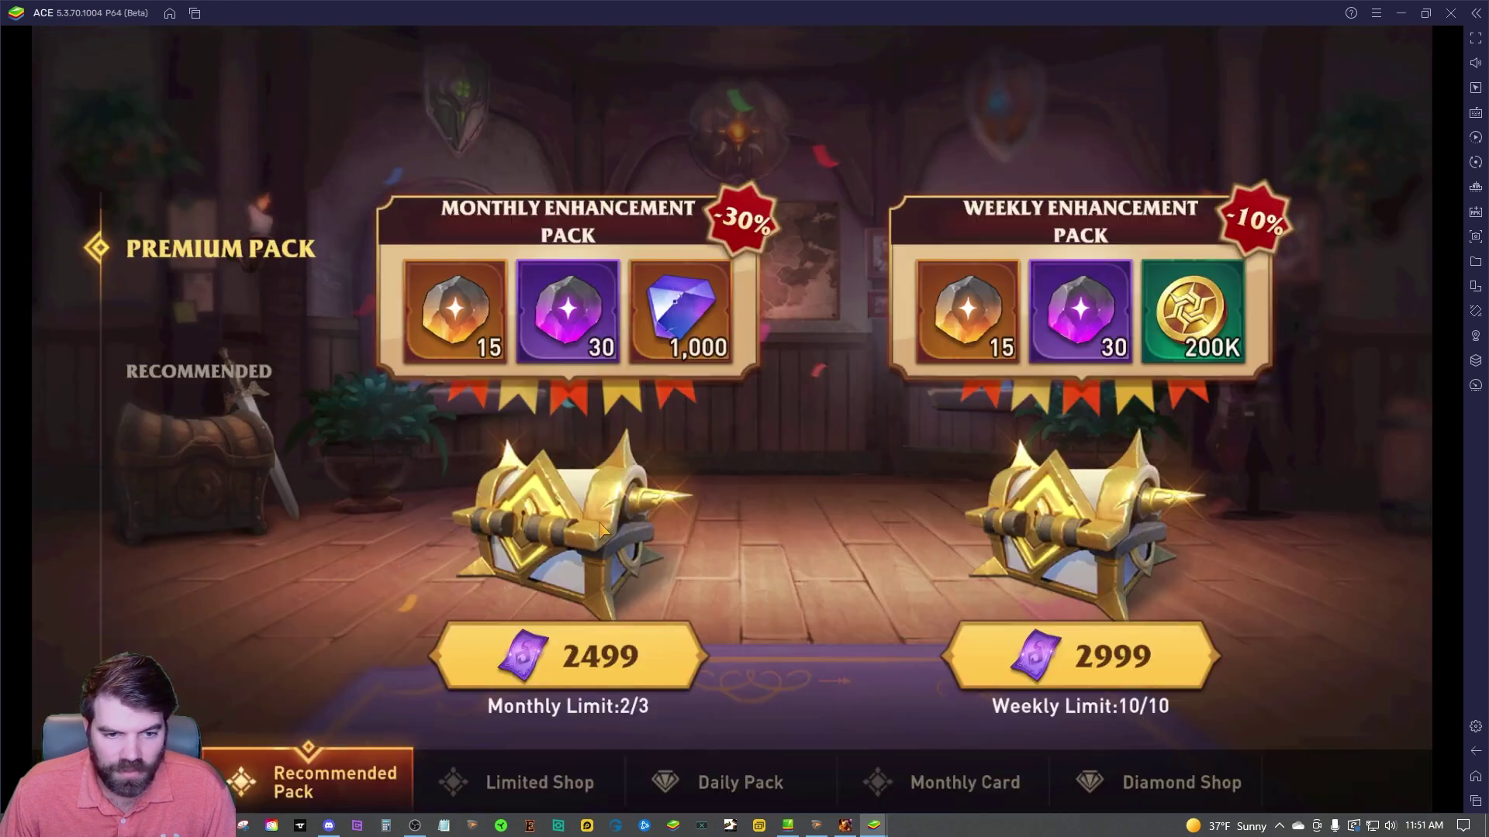
left_click(977, 784)
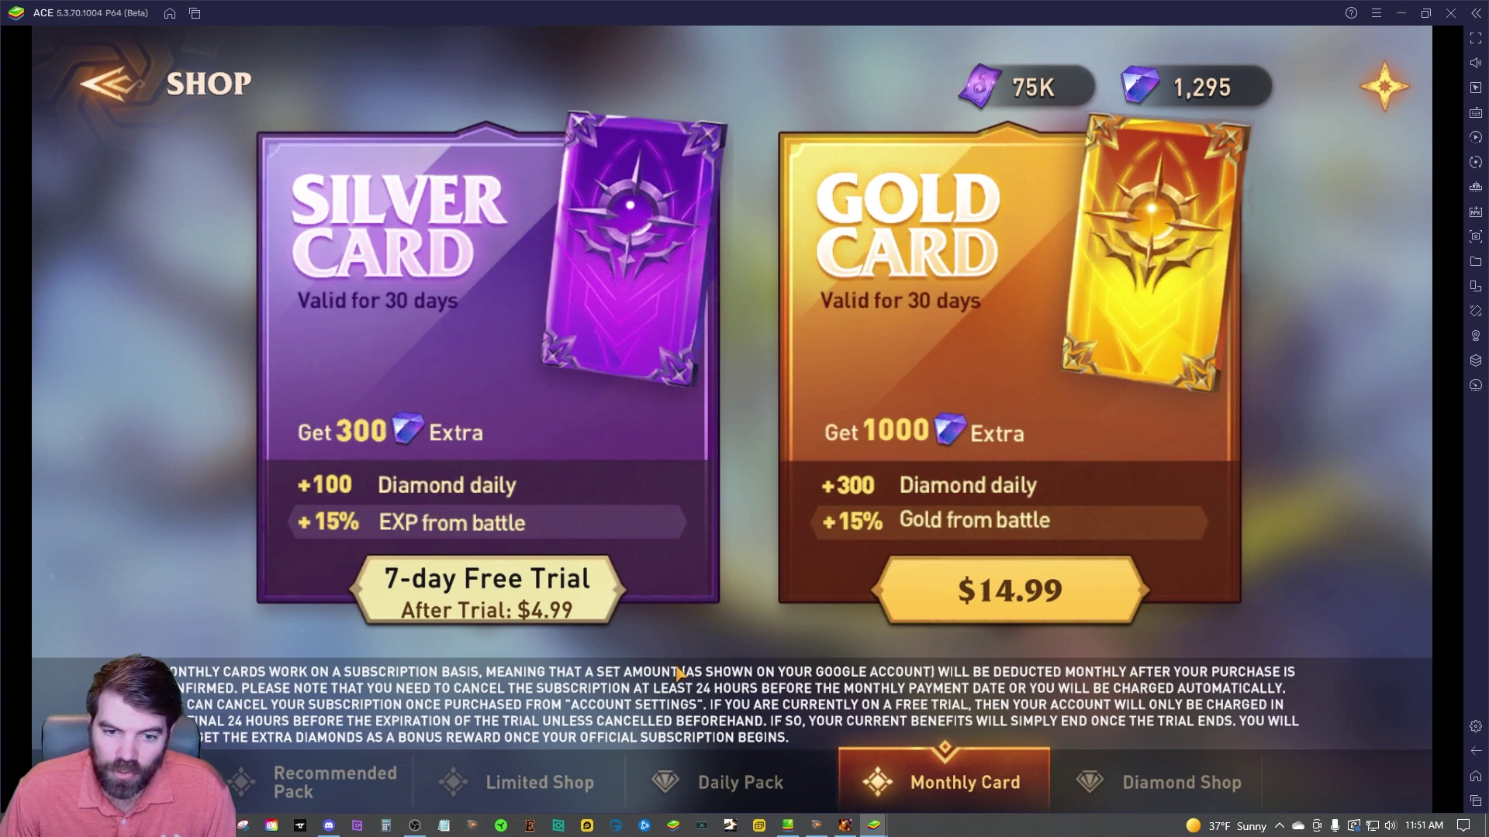
left_click(1051, 573)
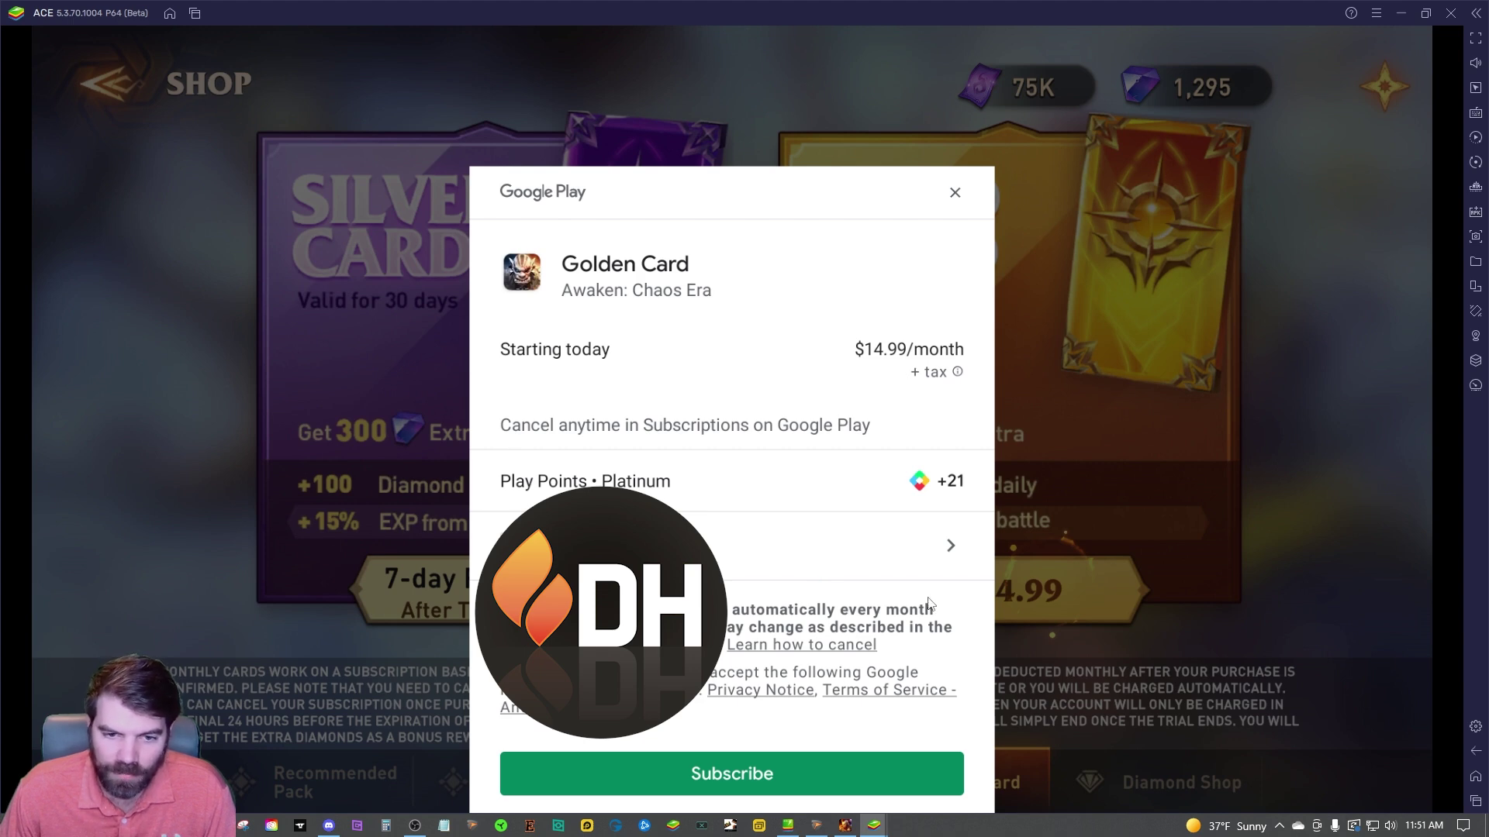
left_click(1323, 439)
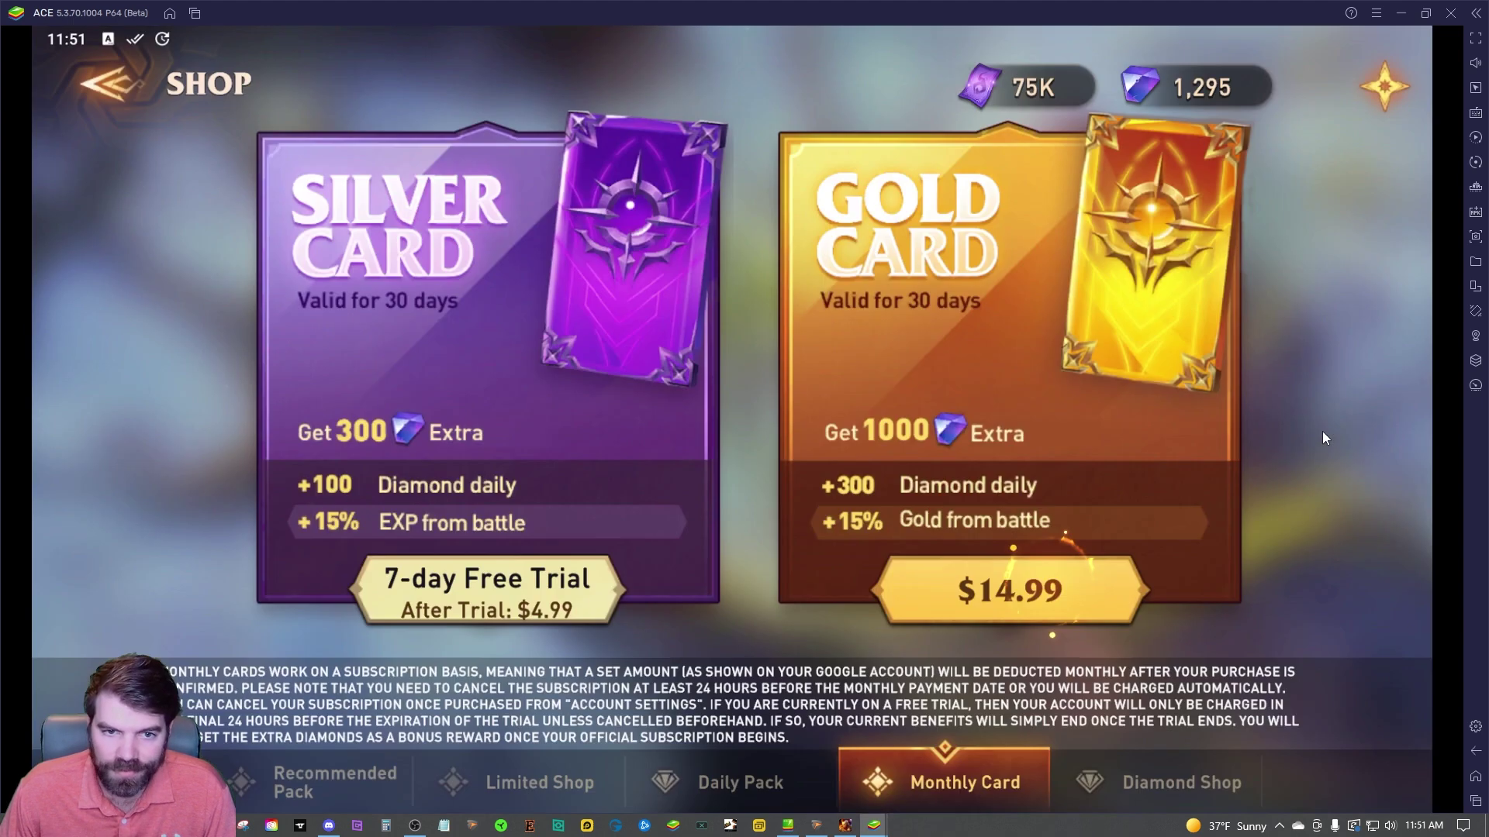